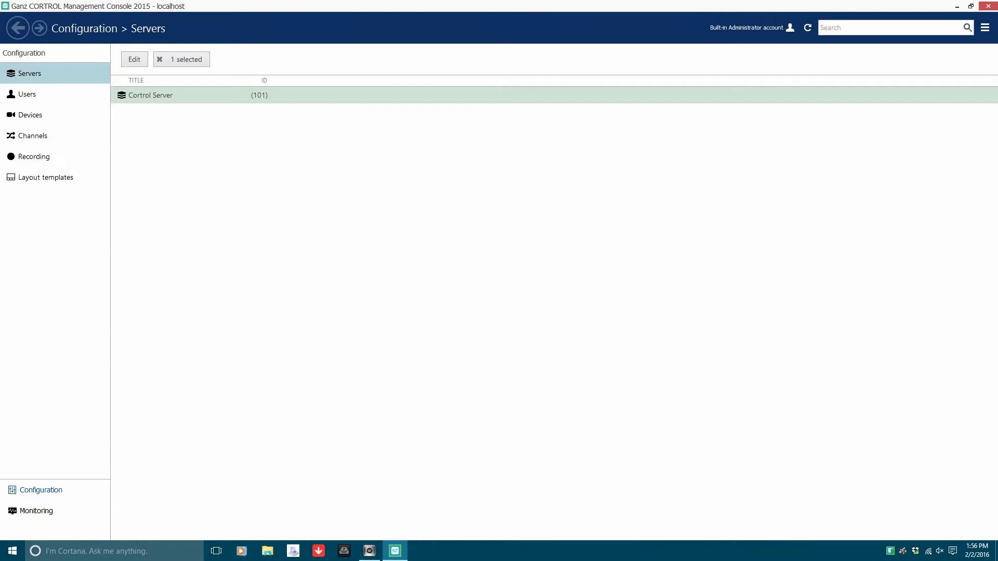
Open the Recording section of the server configuration
{"action": "left_click", "coordinate": [33, 156]}
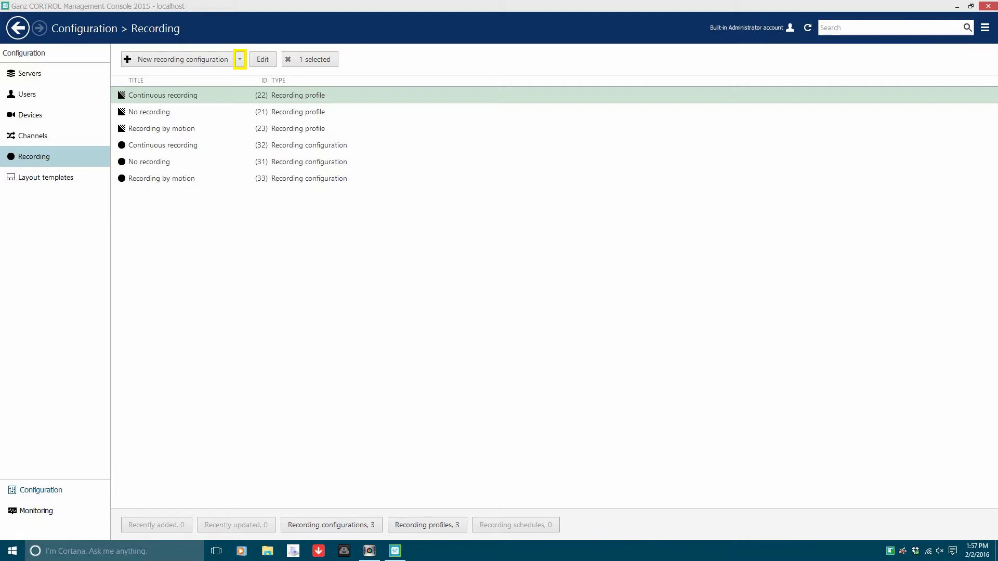
{"action": "left_click", "coordinate": [240, 59]}
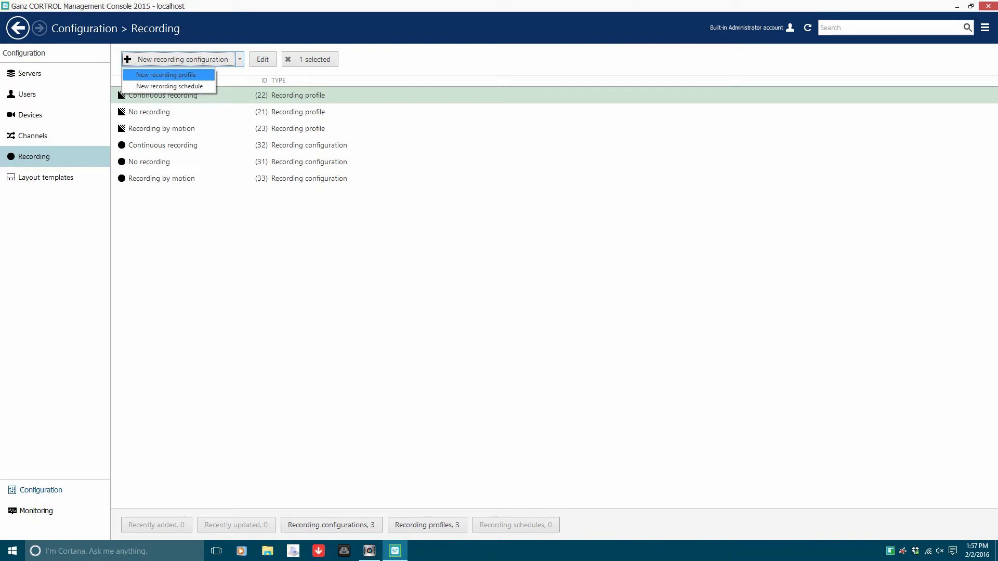
{"action": "key", "text": "Return"}
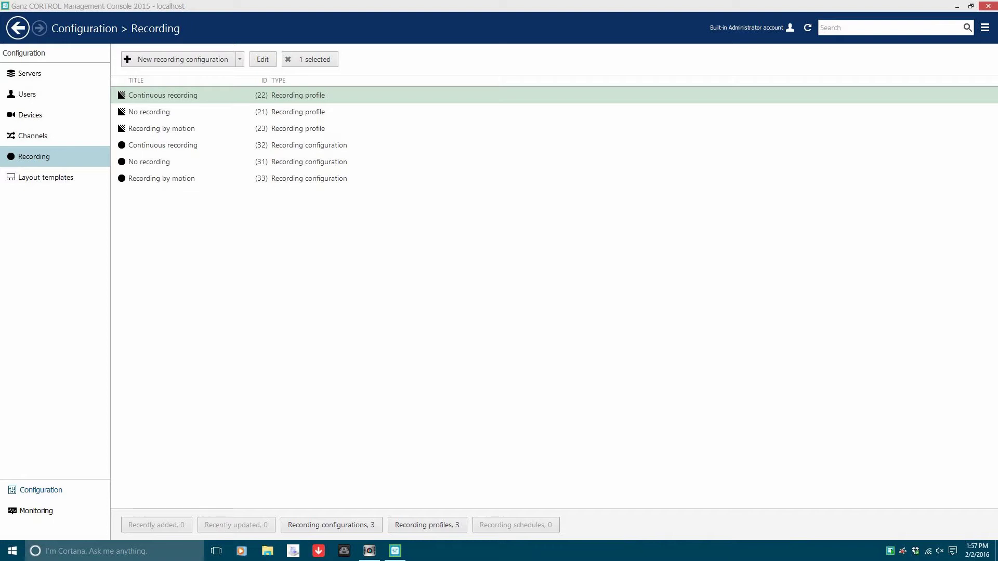
{"action": "left_click", "coordinate": [239, 58]}
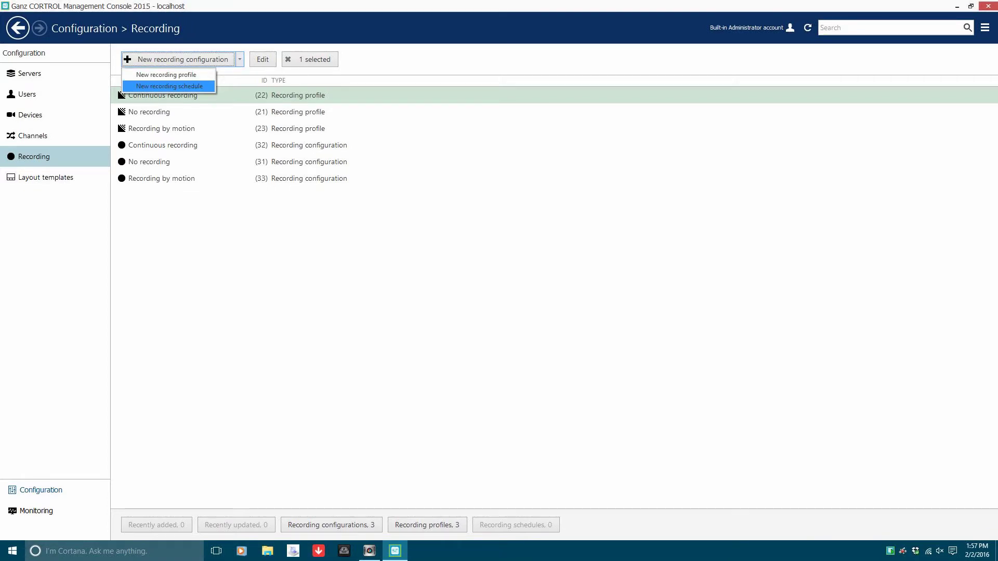
{"action": "key", "text": "Return"}
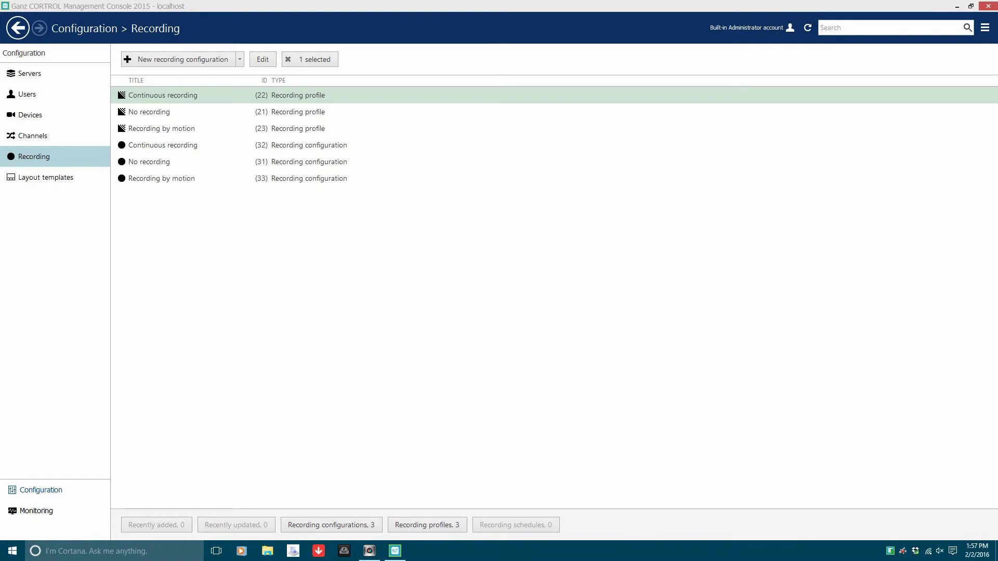
Create a new recording profile titled "Custom Profile"
{"action": "left_click", "coordinate": [240, 58]}
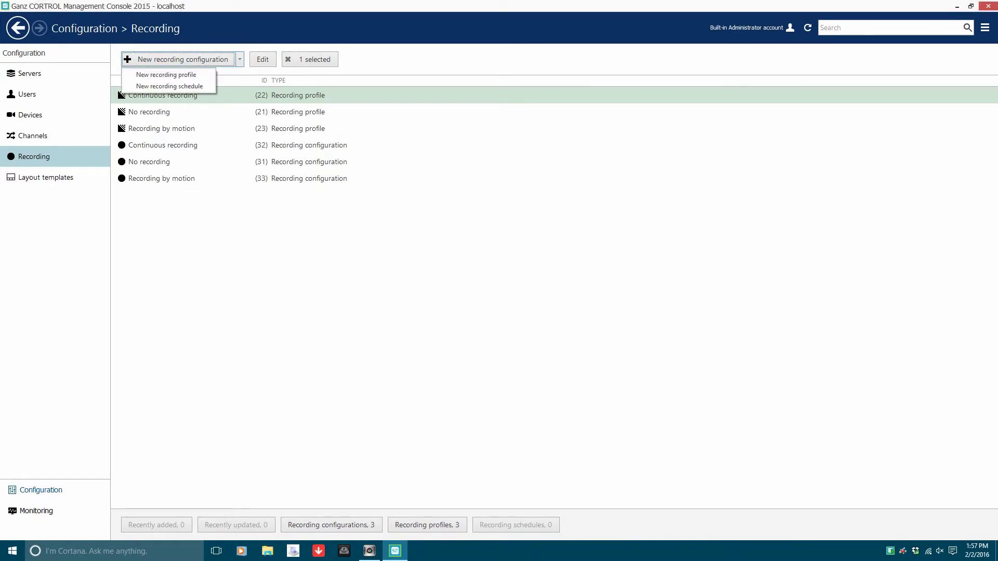
{"action": "key", "text": "Return"}
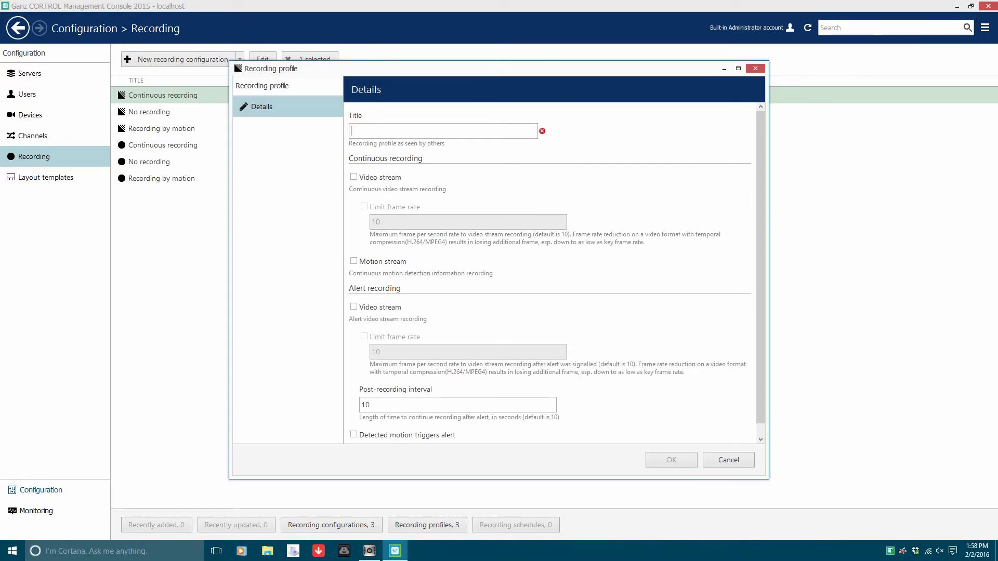
{"action": "type", "text": "Custom Profile"}
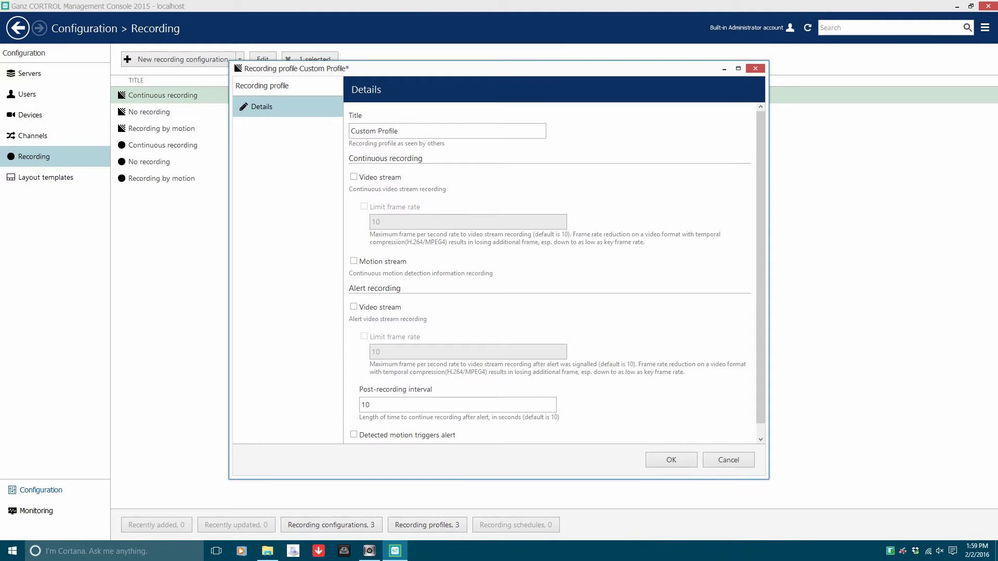
Try continuous video stream recording with a limited frame rate in the profile, and switch it off again
{"action": "left_click", "coordinate": [353, 177]}
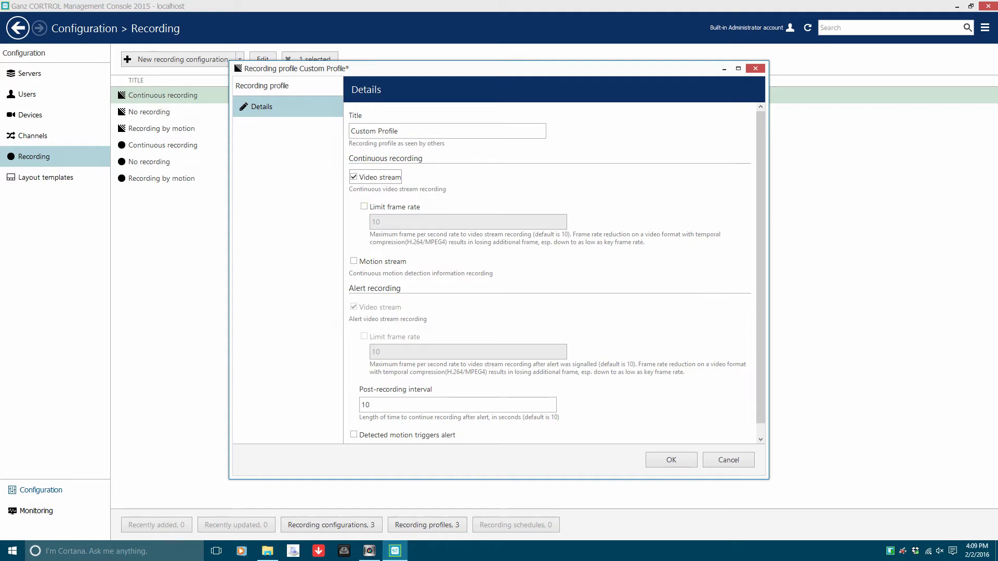
{"action": "left_click", "coordinate": [364, 206]}
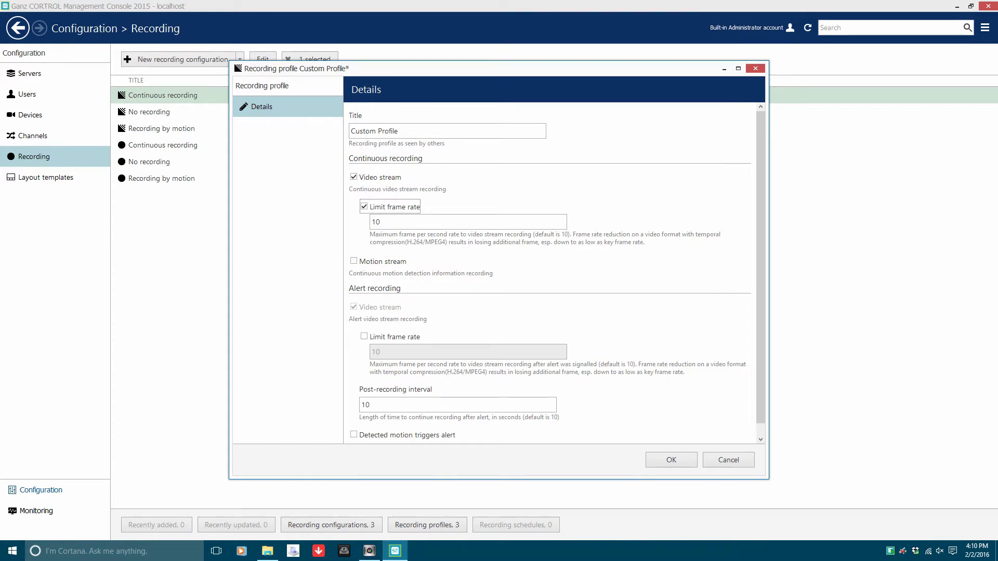
{"action": "left_click", "coordinate": [354, 261]}
{"action": "key", "text": "space"}
{"action": "key", "text": "shift+Tab"}
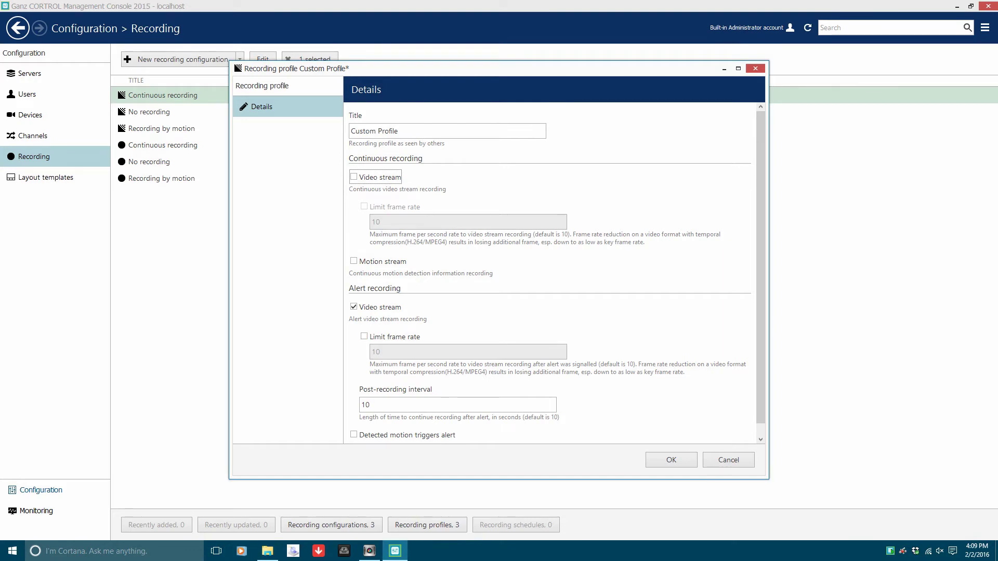
Limit the profile's continuous and alert video streams to 10 frames per second, let detected motion trigger alerts, and save the profile
{"action": "left_click", "coordinate": [363, 336]}
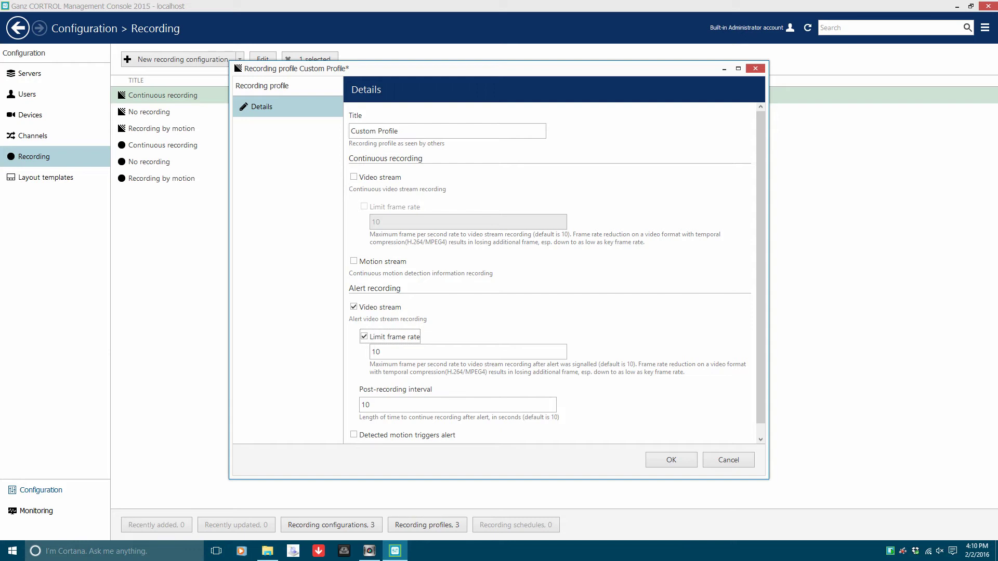
{"action": "left_click", "coordinate": [353, 435]}
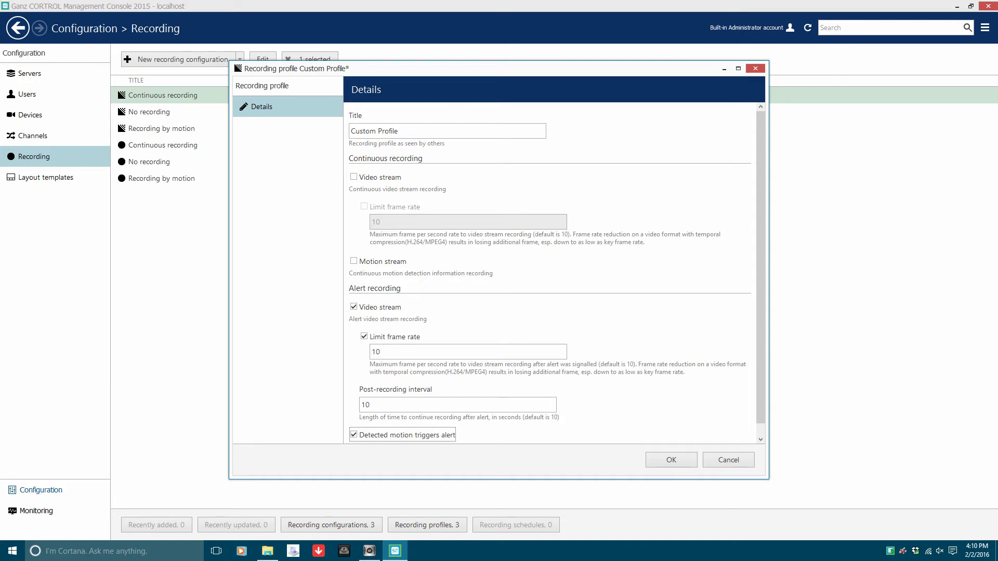
{"action": "left_click", "coordinate": [353, 177]}
{"action": "left_click", "coordinate": [364, 206]}
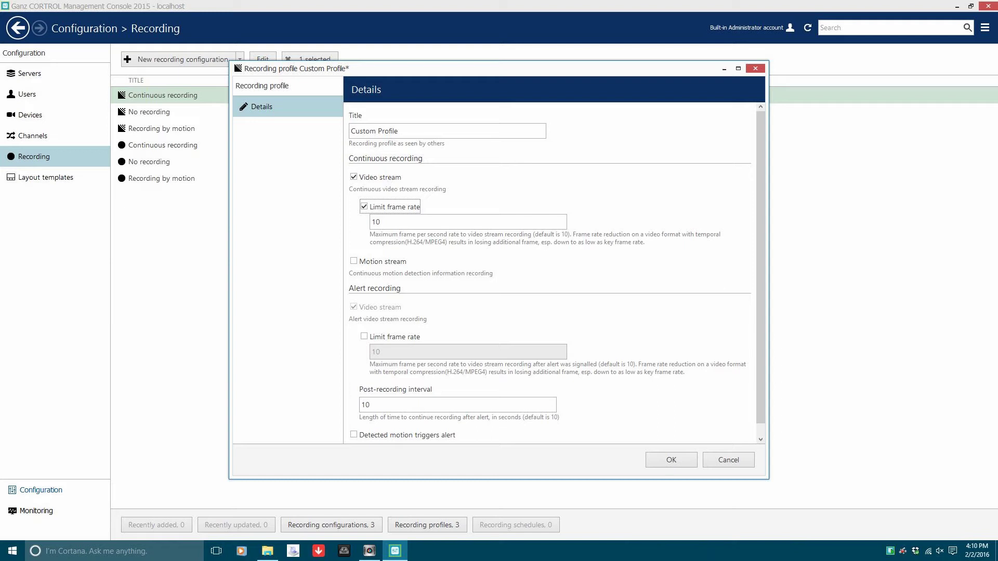
{"action": "left_click", "coordinate": [353, 435]}
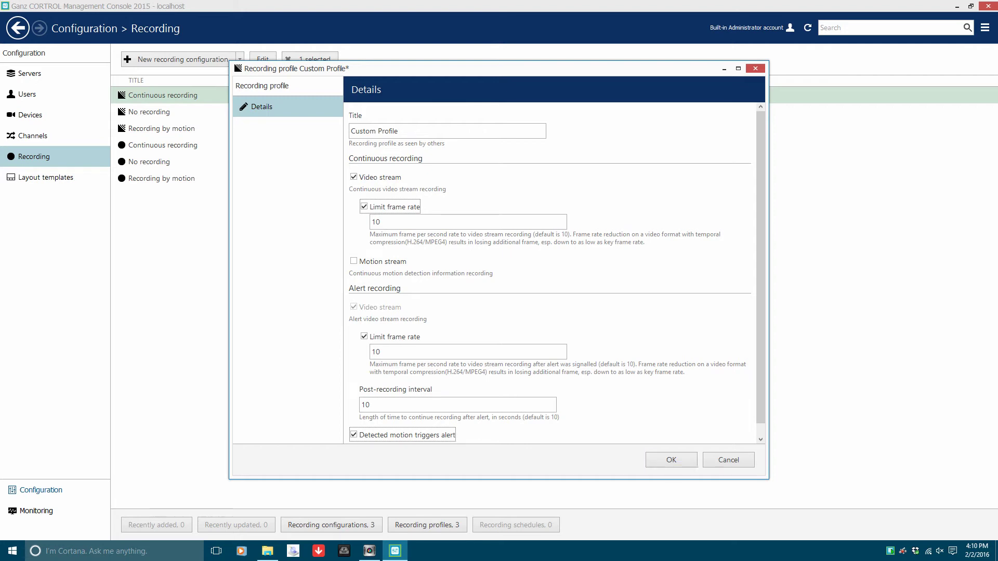
{"action": "left_click", "coordinate": [671, 460]}
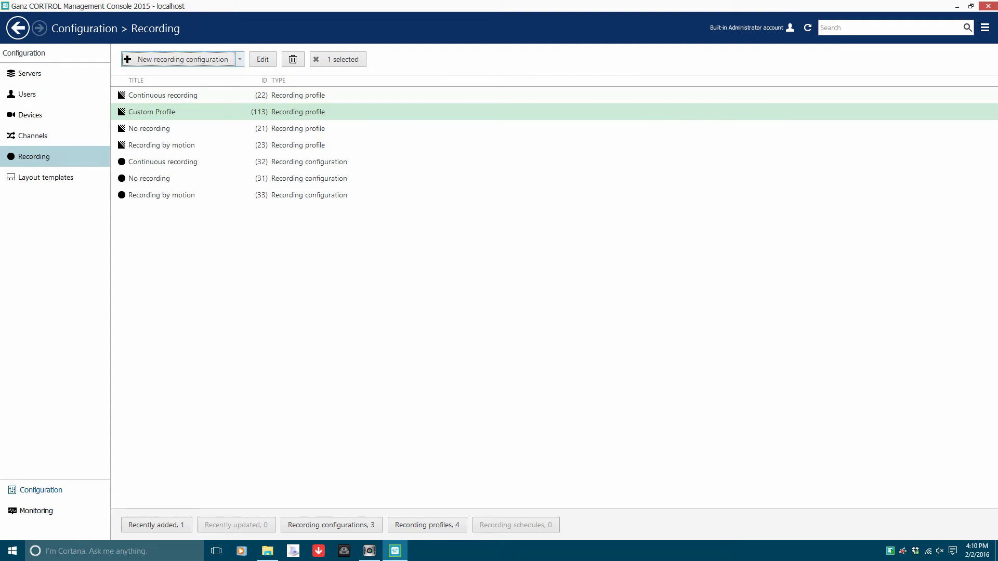
Create a new recording schedule titled "Custom Schedule"
{"action": "left_click", "coordinate": [240, 59]}
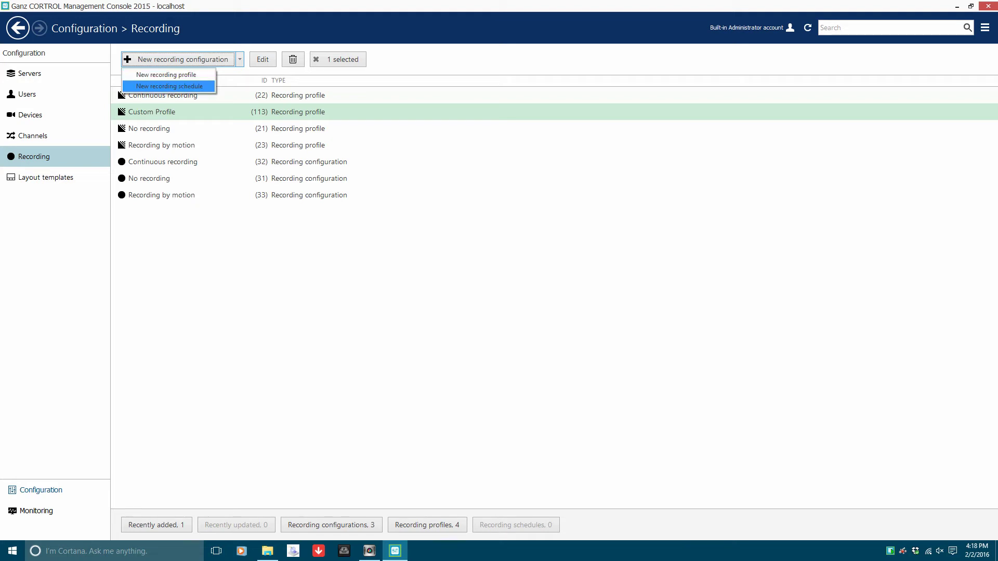
{"action": "left_click", "coordinate": [169, 86]}
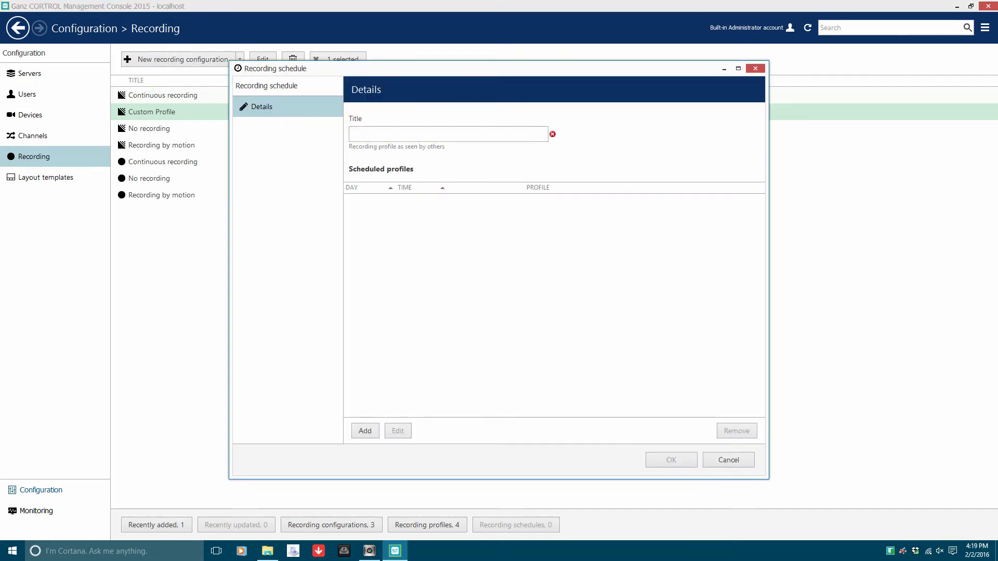
{"action": "type", "text": "Custom Schedule"}
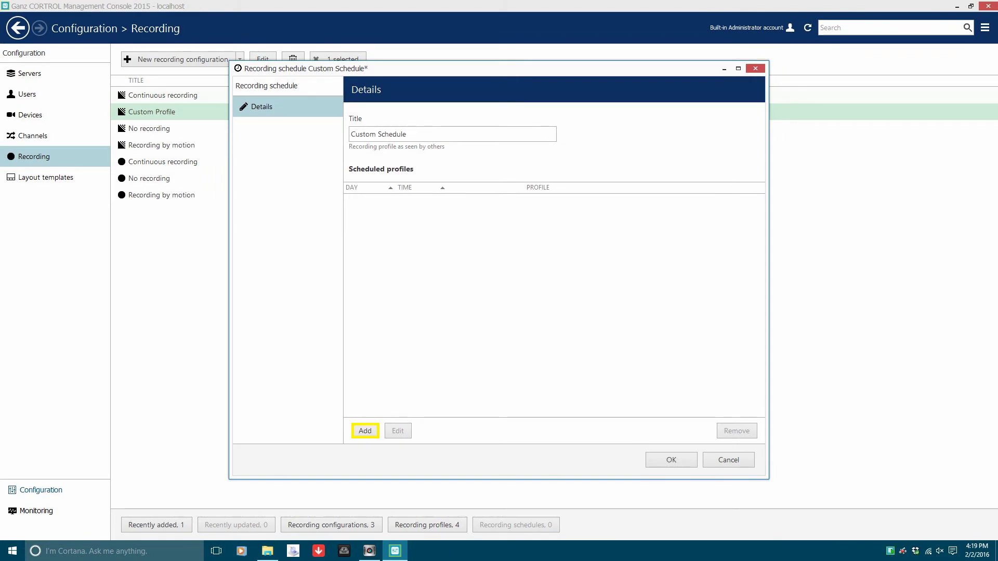
Add a scheduled profile item to Custom Schedule for Monday at 7:00:00 AM
{"action": "left_click", "coordinate": [365, 431]}
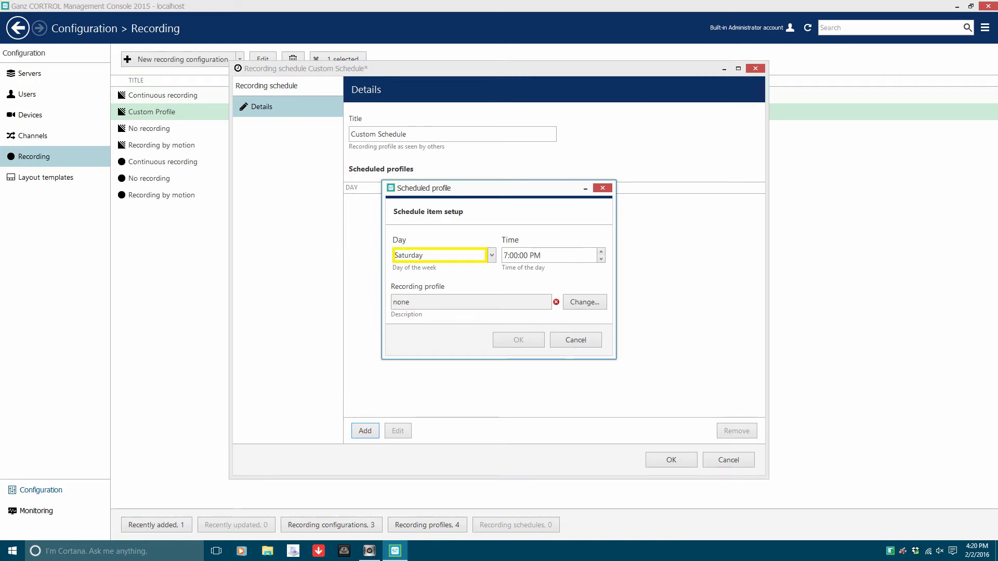
{"action": "left_click", "coordinate": [441, 255]}
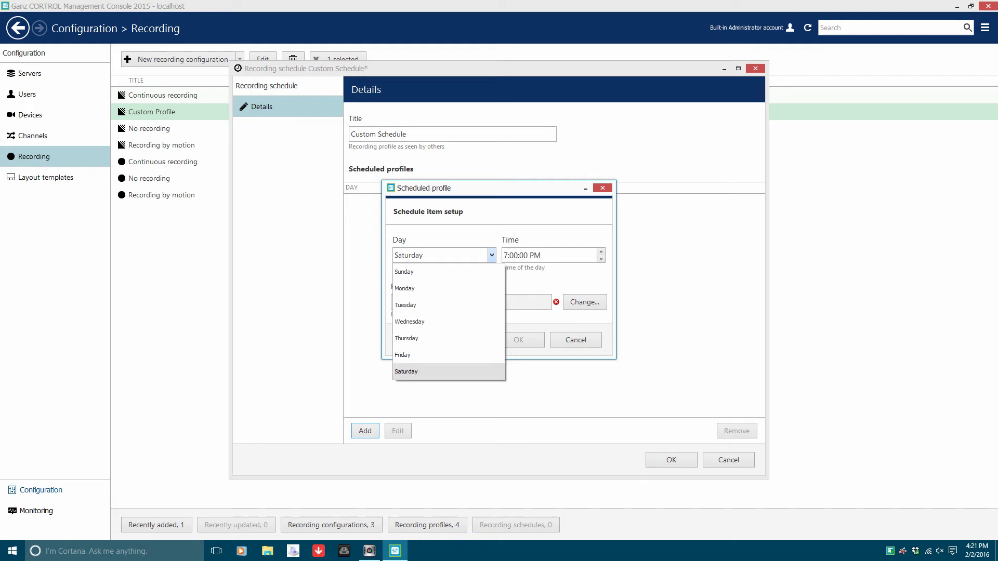
{"action": "left_click", "coordinate": [405, 289]}
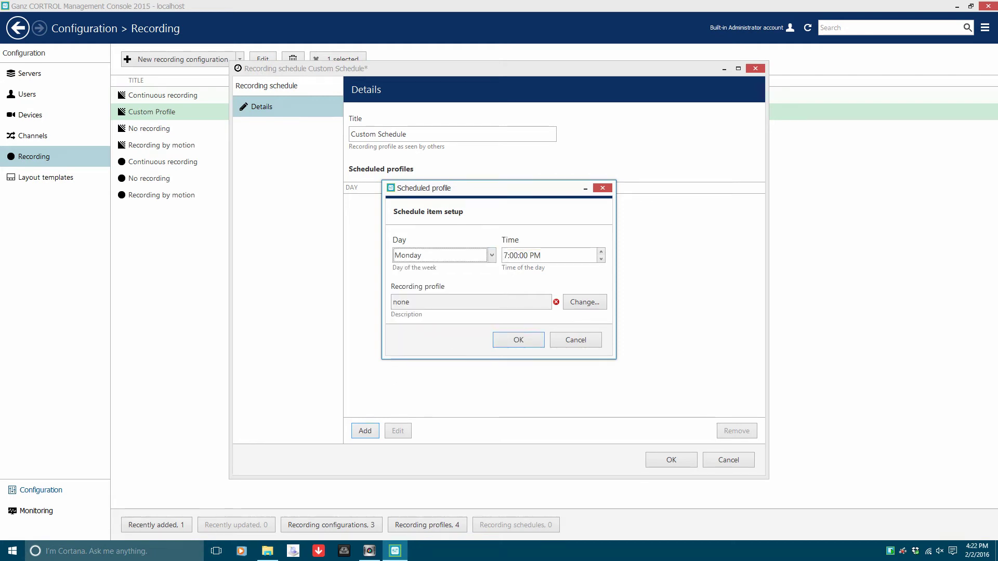
{"action": "left_click", "coordinate": [535, 255]}
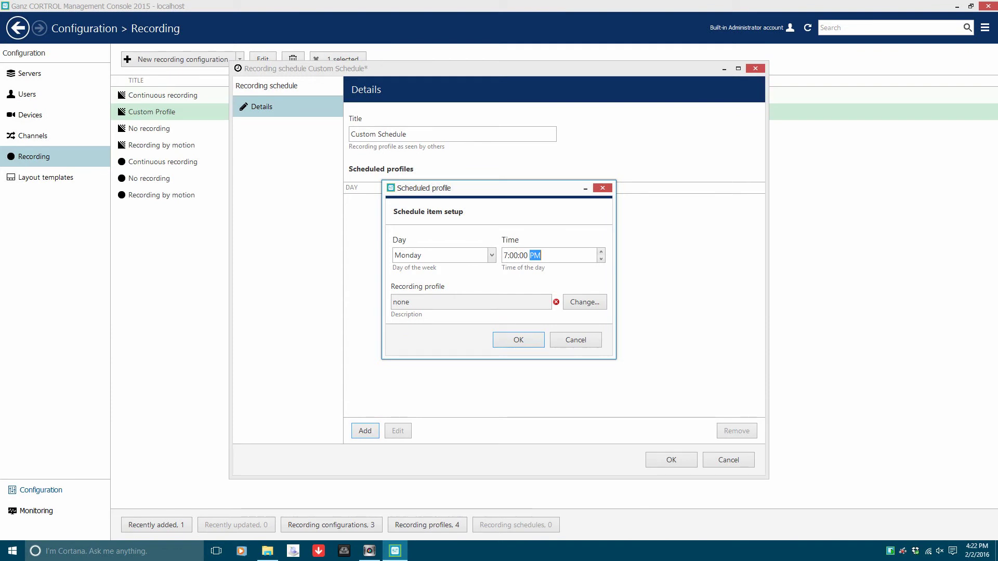
{"action": "key", "text": "Down"}
{"action": "key", "text": "Tab"}
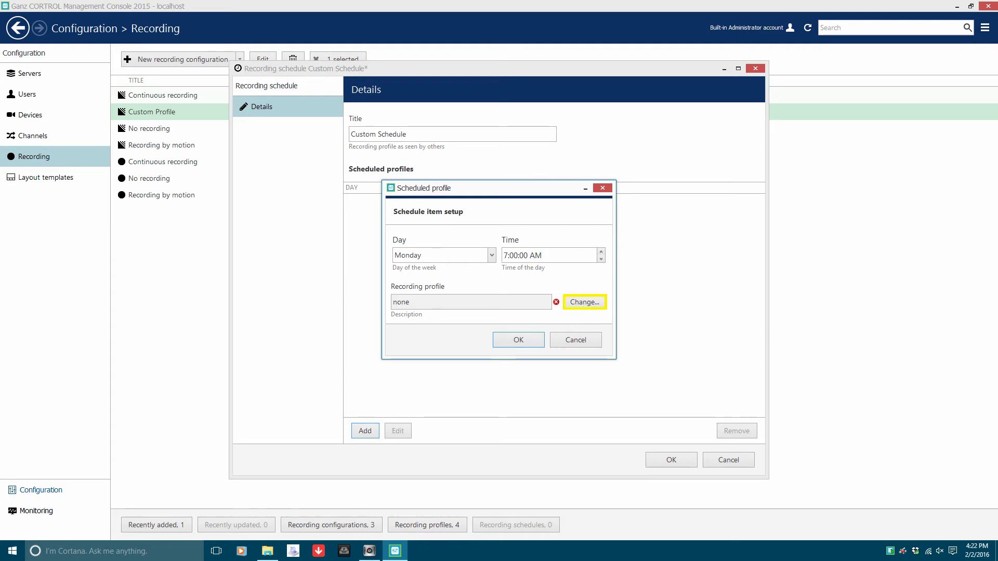
Assign Custom Profile as the recording profile of the Monday morning item and save the item
{"action": "key", "text": "space"}
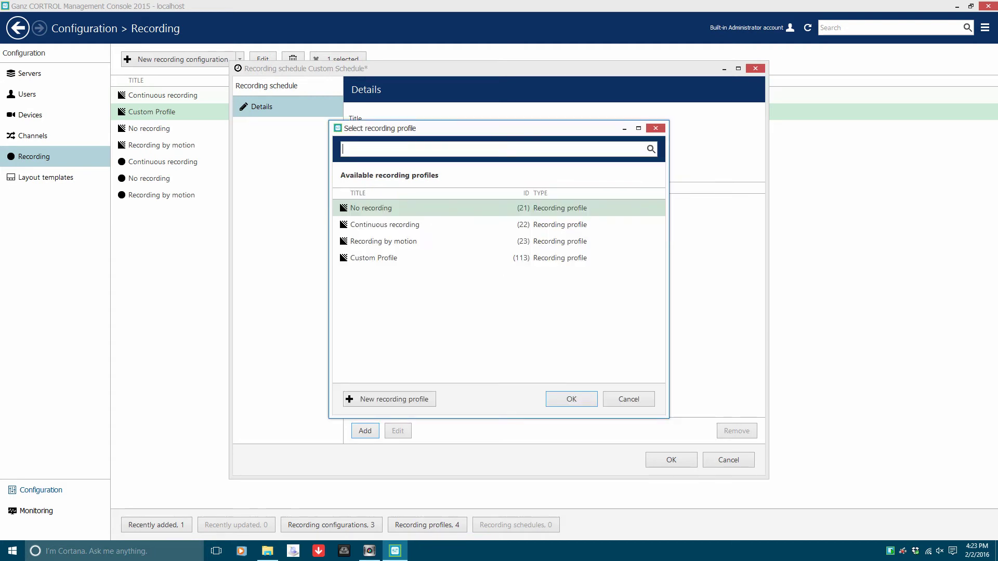
{"action": "left_click", "coordinate": [373, 258]}
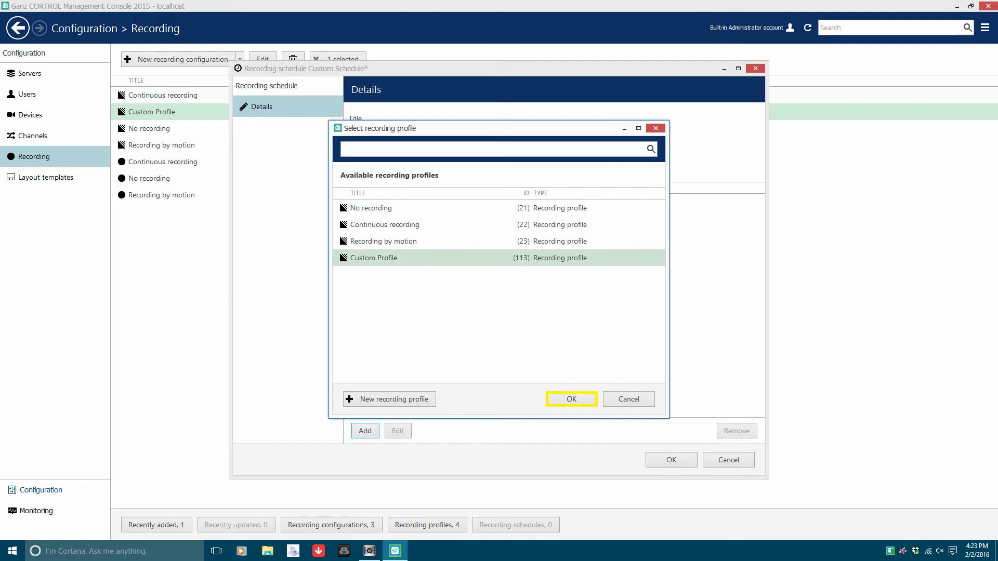
{"action": "key", "text": "Return"}
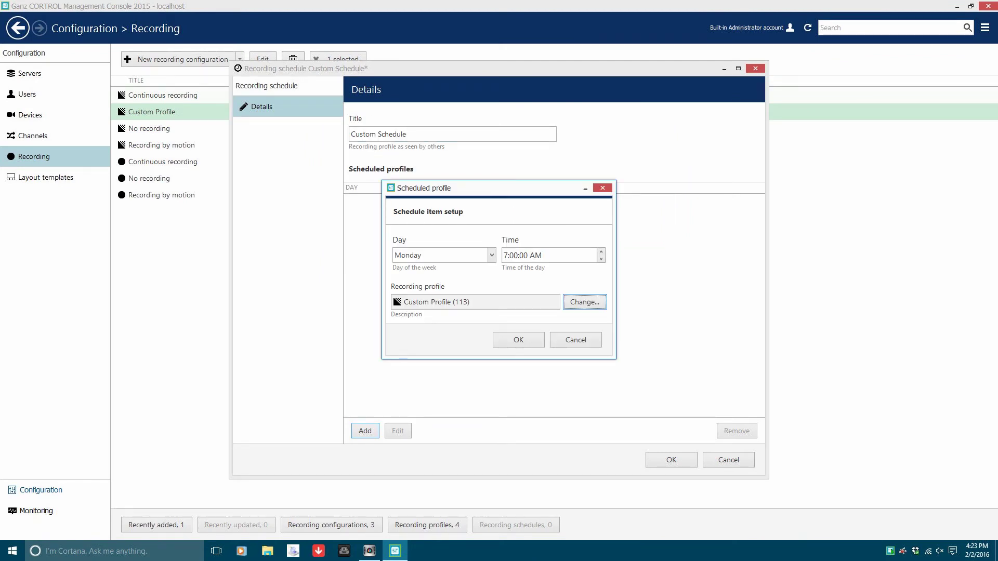
{"action": "left_click", "coordinate": [518, 340]}
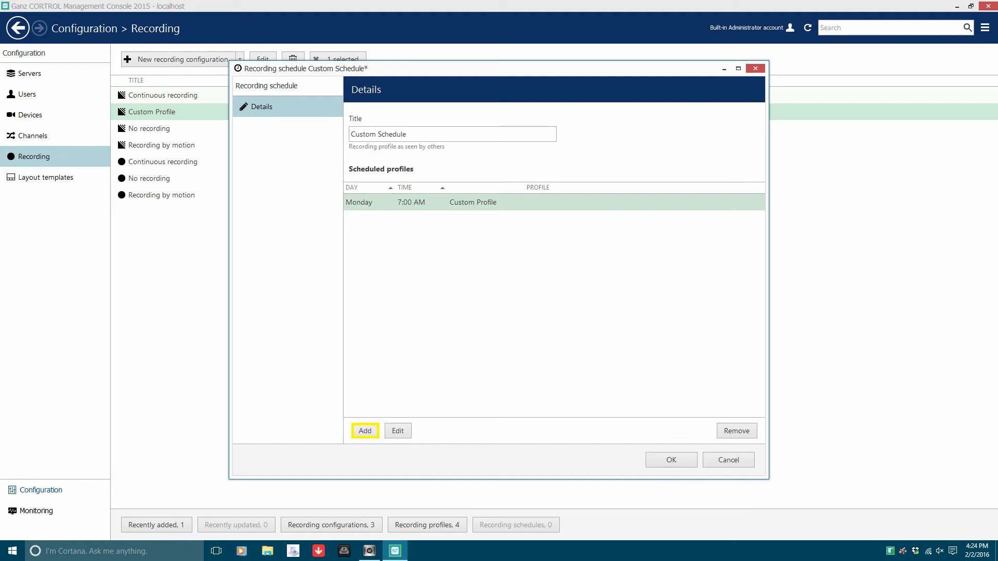
Add a second scheduled profile item to Custom Schedule for Monday at 7:00:00 PM
{"action": "key", "text": "Return"}
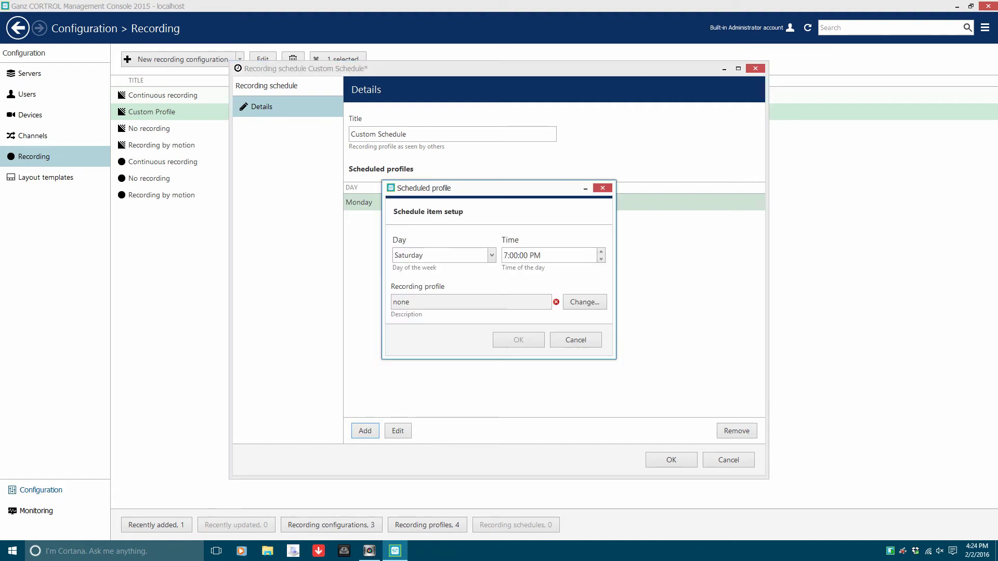
{"action": "key", "text": "alt+Down"}
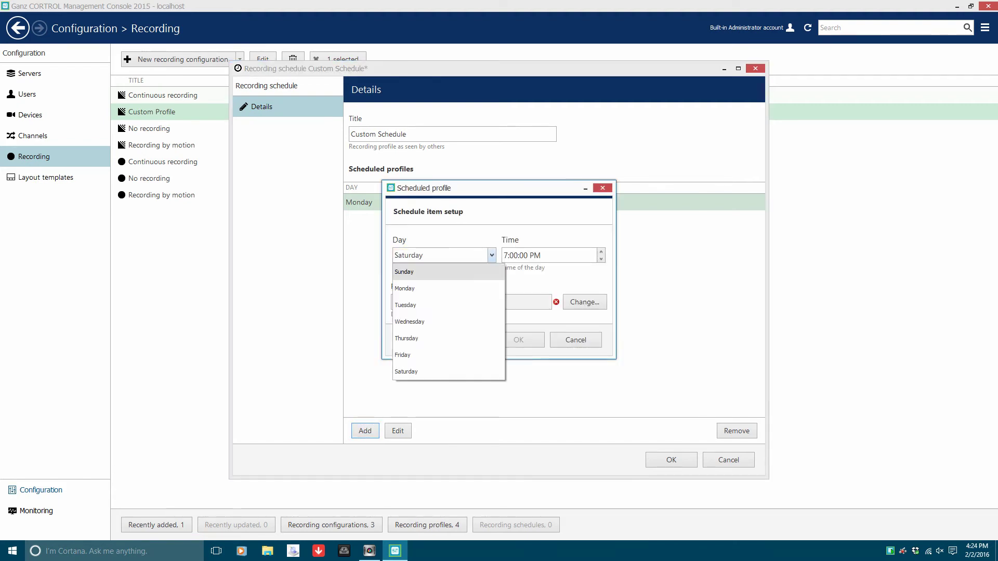
{"action": "key", "text": "Down"}
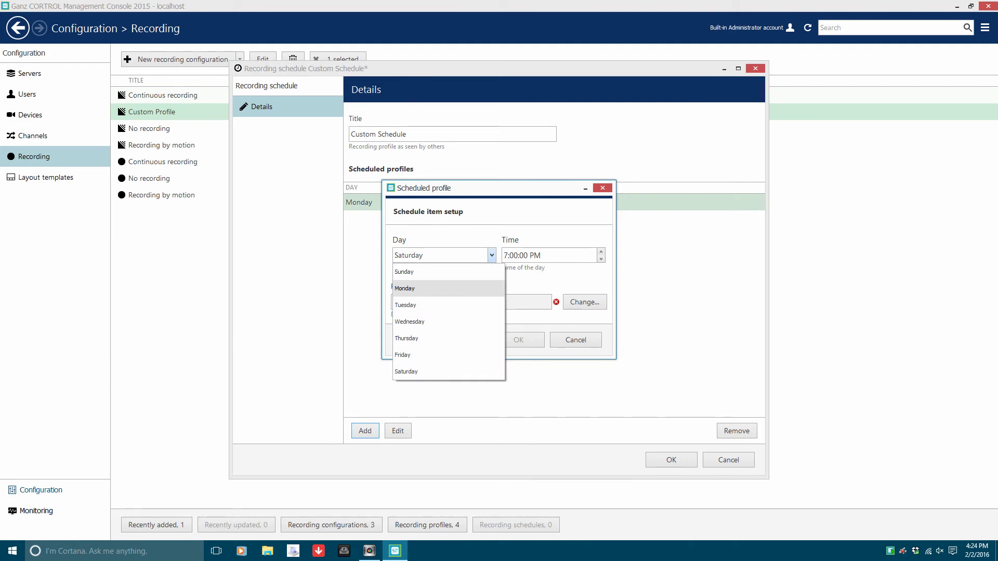
{"action": "key", "text": "Return"}
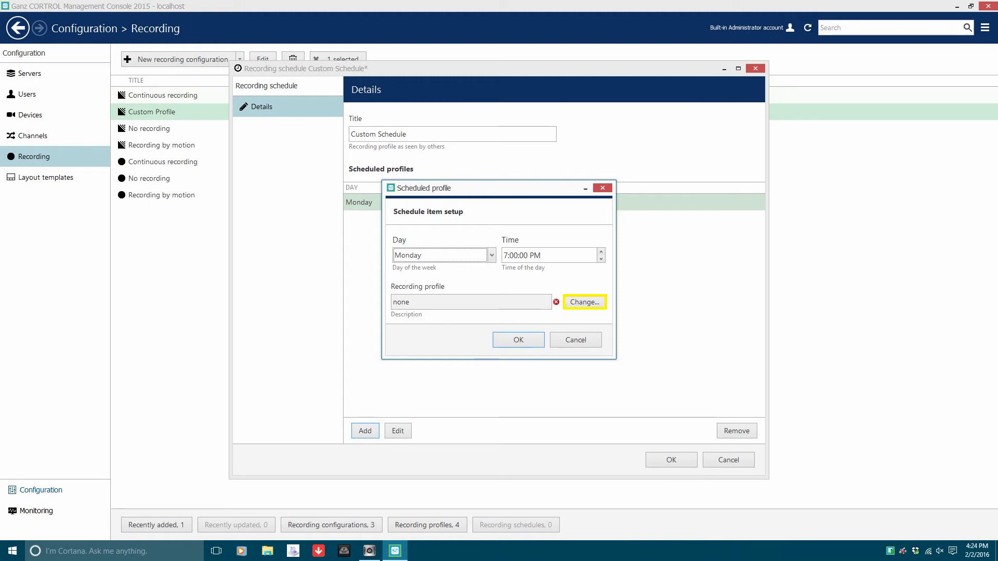
Assign Custom Profile as the recording profile of the Monday evening item, then save the item and Custom Schedule
{"action": "left_click", "coordinate": [584, 302]}
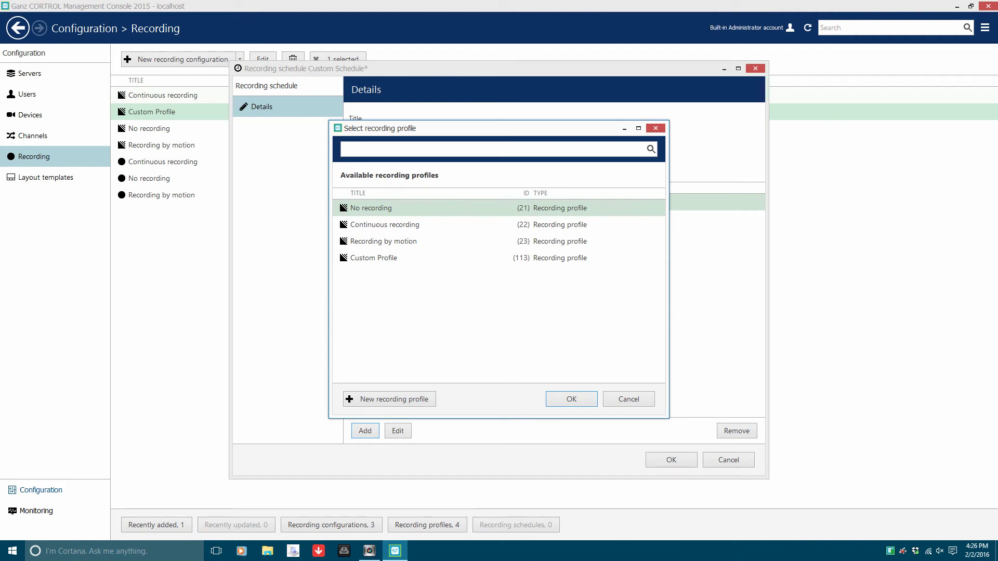
{"action": "left_click", "coordinate": [374, 257]}
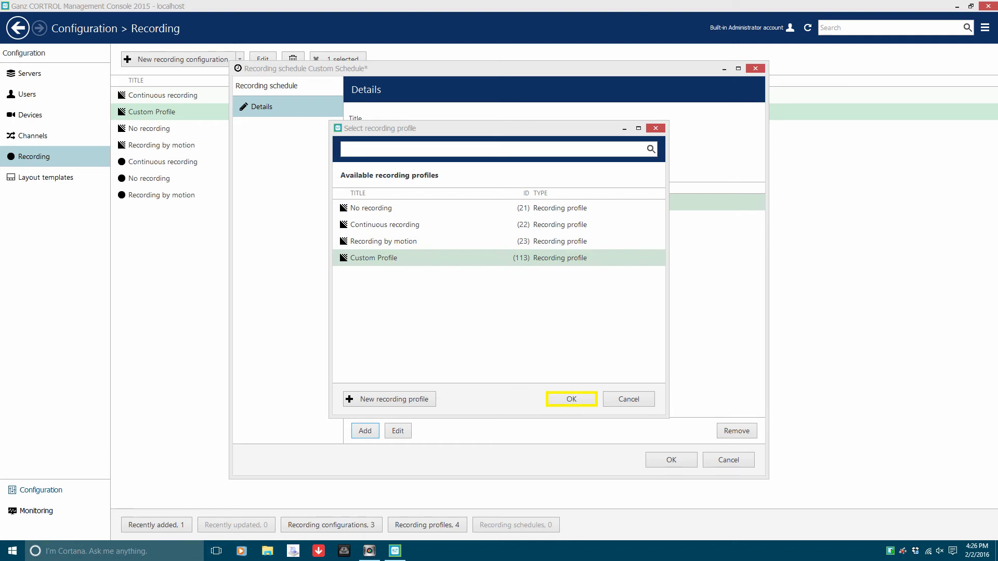
{"action": "left_click", "coordinate": [571, 399]}
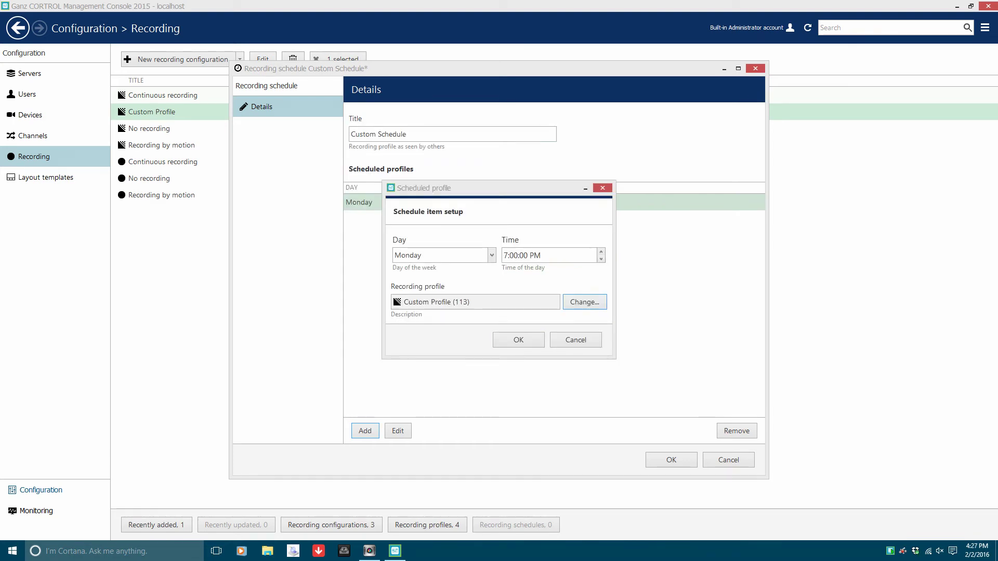
{"action": "left_click", "coordinate": [518, 339]}
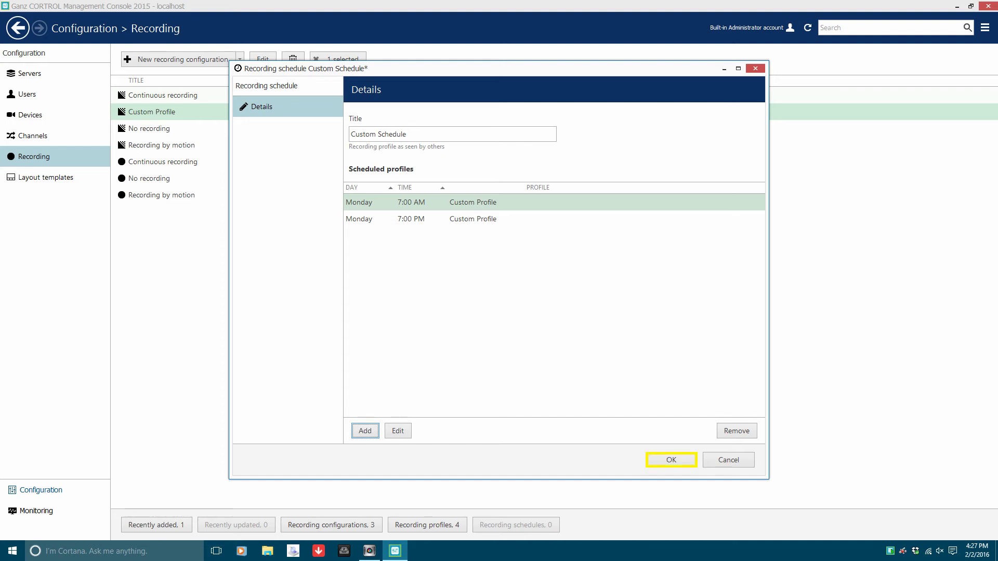
{"action": "left_click", "coordinate": [671, 460]}
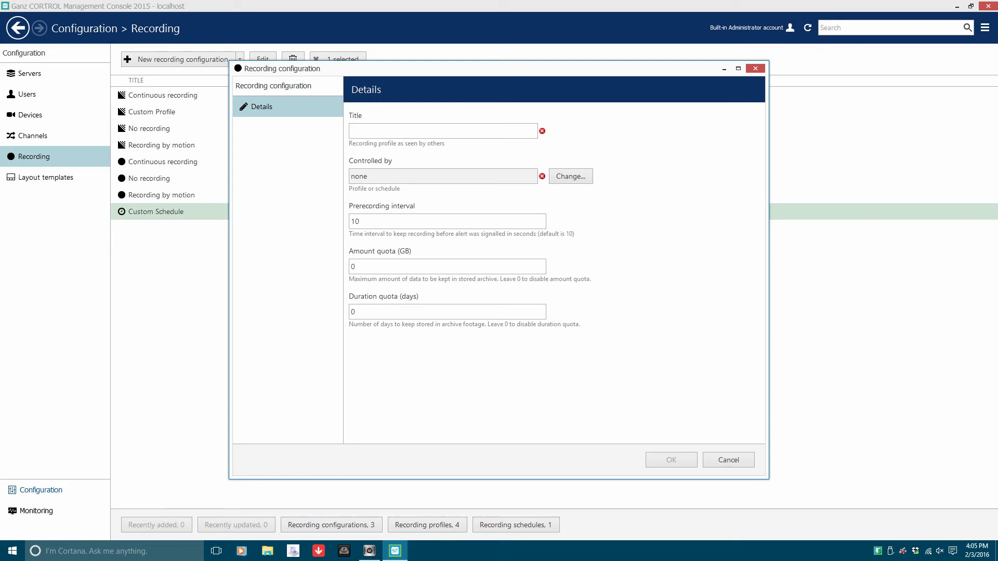
Title the new recording configuration "Custom Configuration", have it controlled by Custom Schedule, and save it
{"action": "type", "text": "Custom Configuration"}
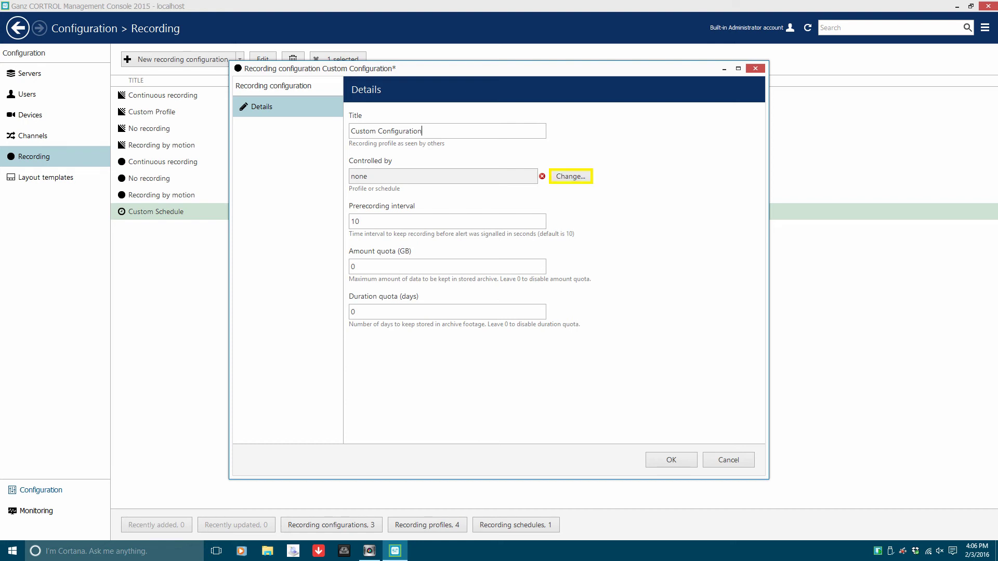
{"action": "left_click", "coordinate": [570, 176]}
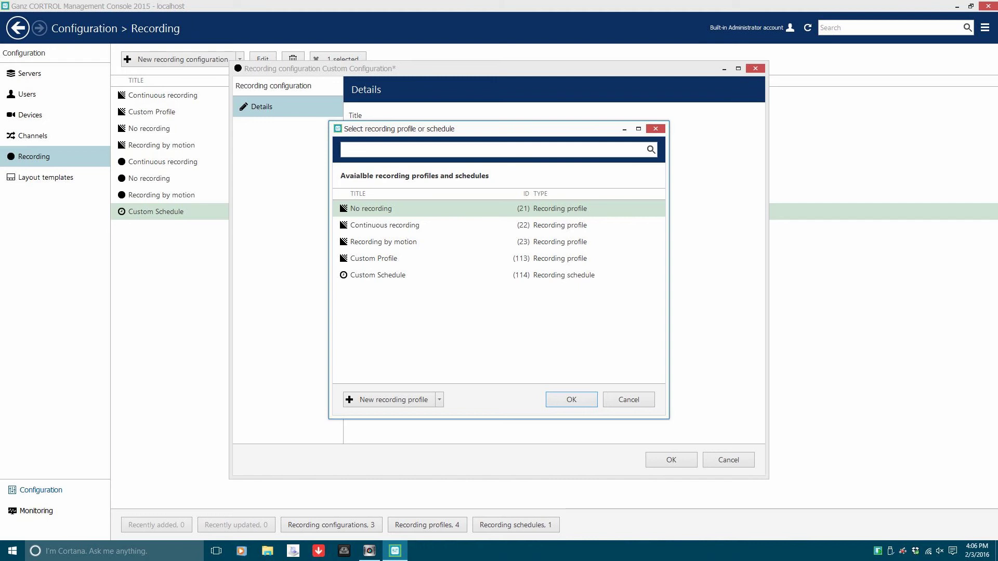
{"action": "left_click", "coordinate": [378, 275]}
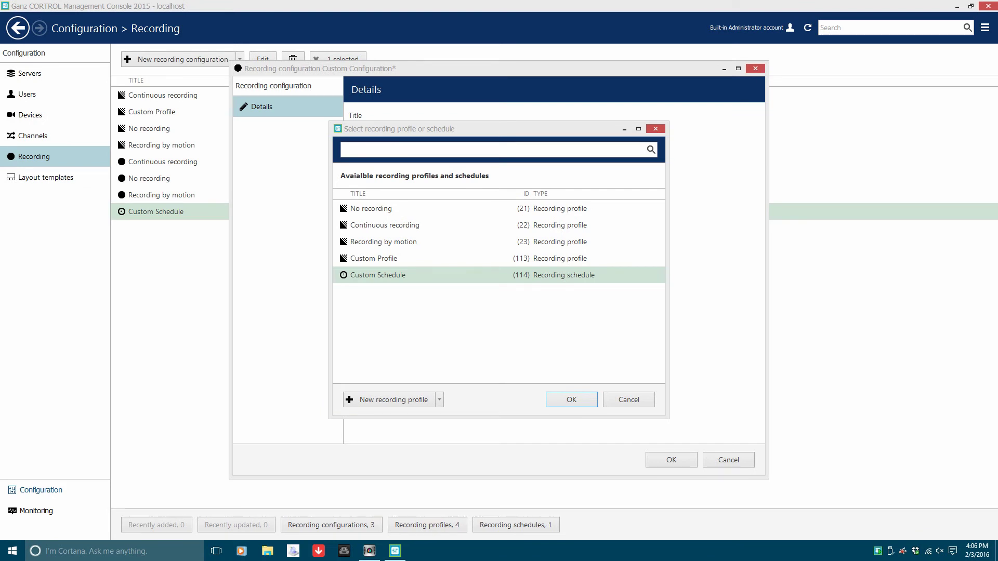
{"action": "left_click", "coordinate": [571, 400]}
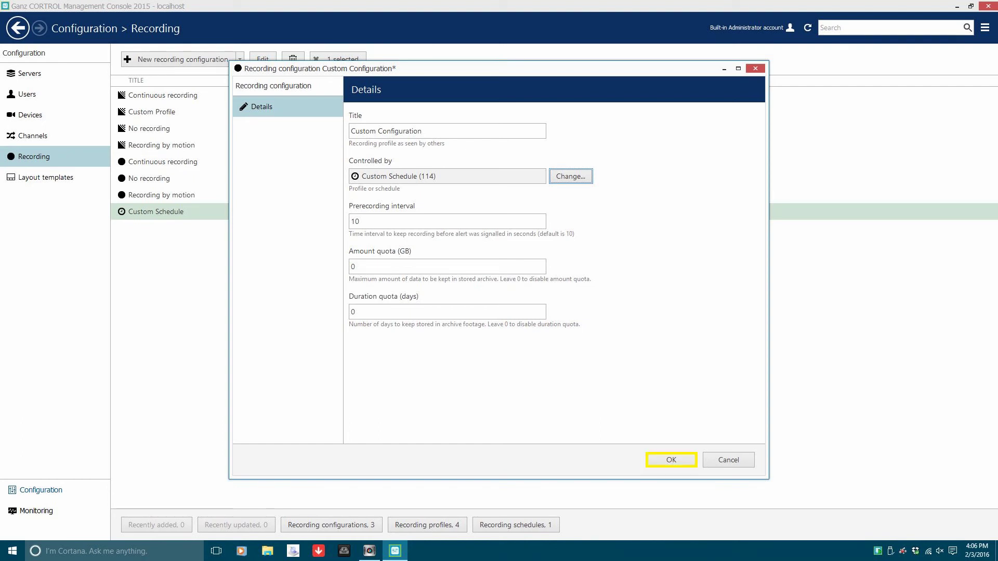
{"action": "left_click", "coordinate": [662, 463]}
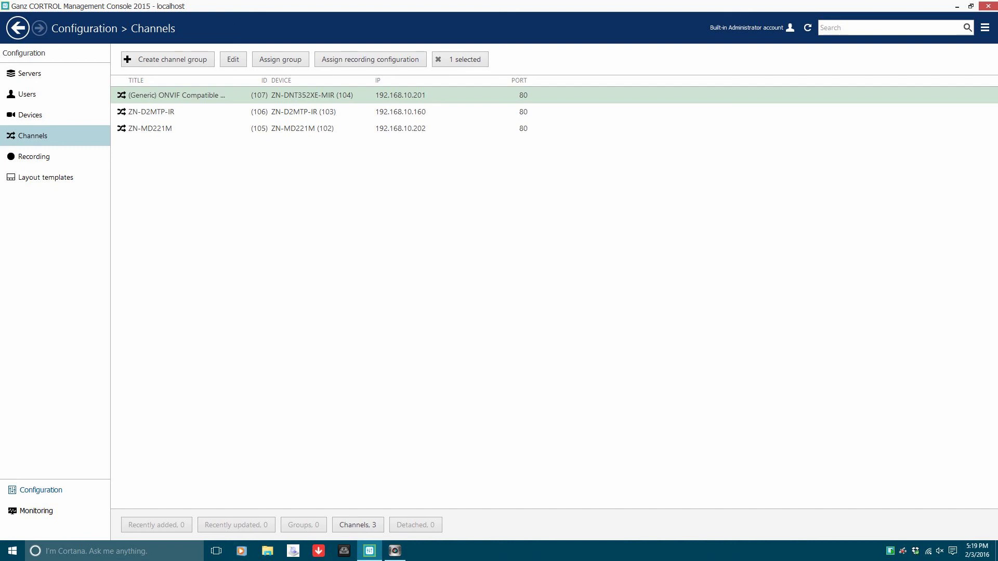
Assign the Custom Configuration recording configuration to the (Generic) ONVIF Compatible channel
{"action": "left_click", "coordinate": [370, 59]}
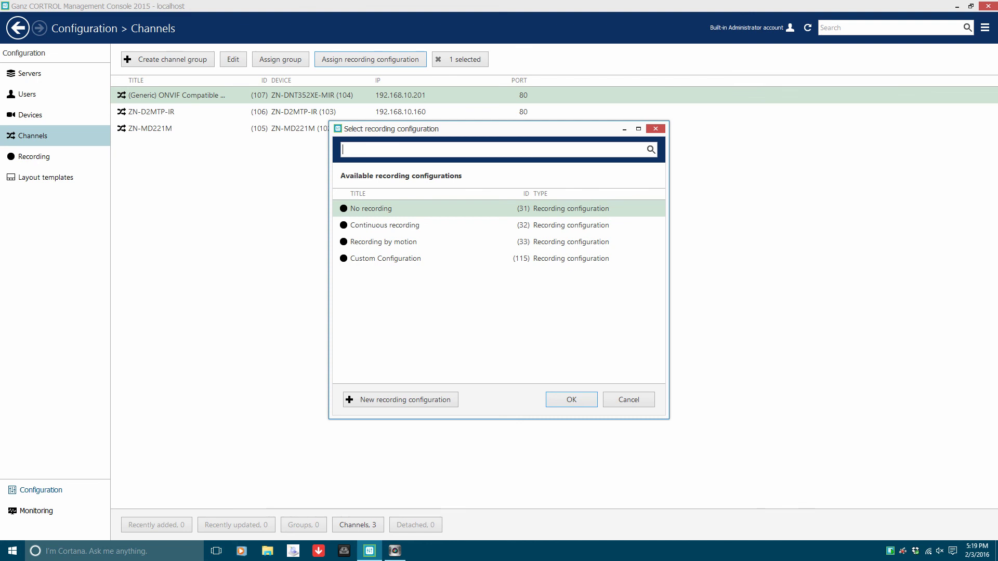
{"action": "left_click", "coordinate": [385, 258]}
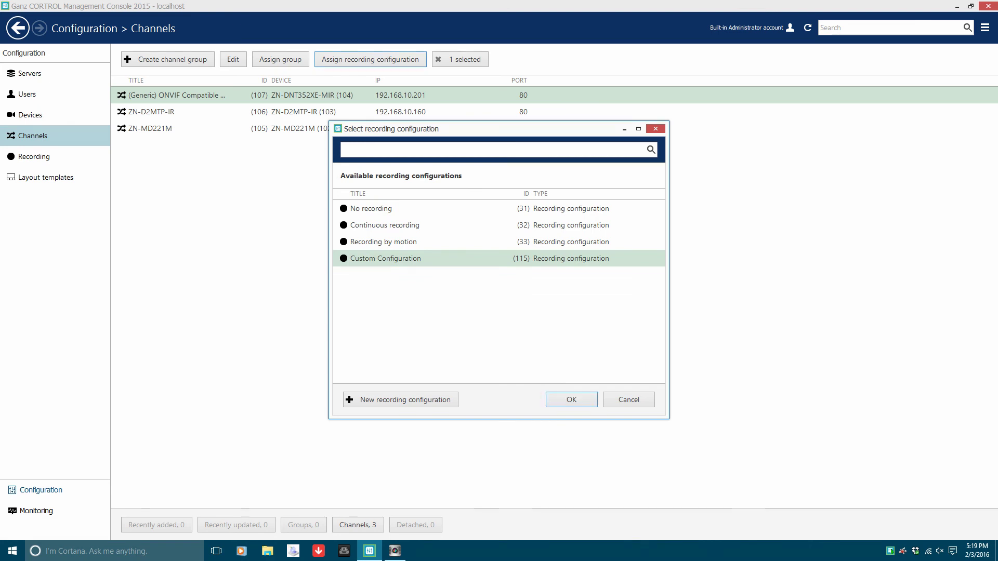
{"action": "left_click", "coordinate": [571, 399]}
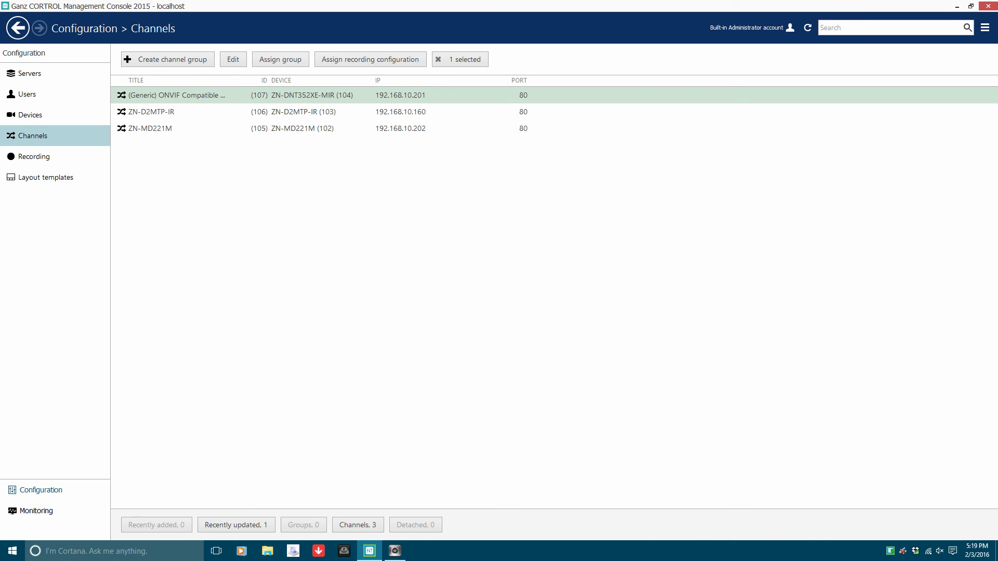
Select all channels in the channel list
{"action": "key", "text": "ctrl+a"}
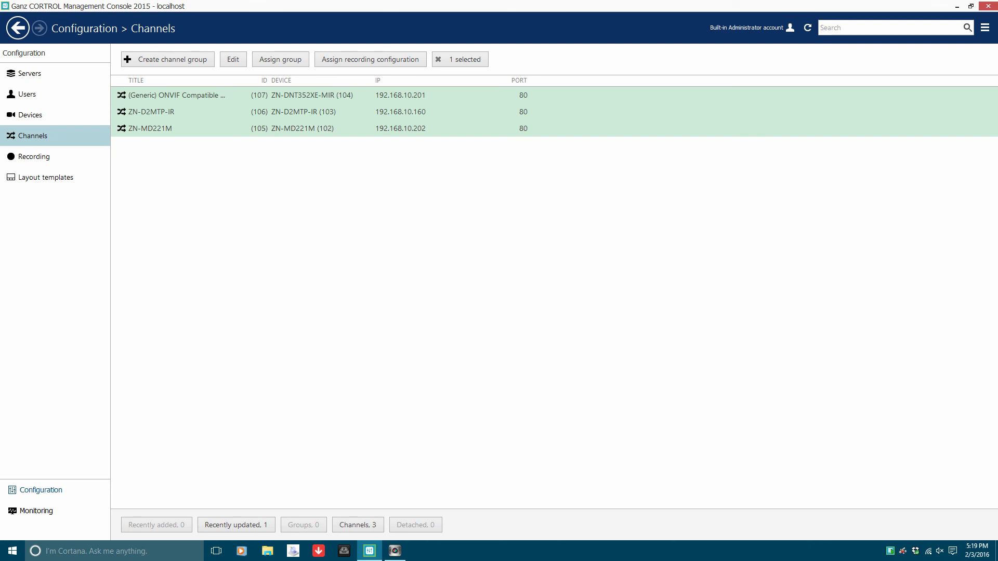